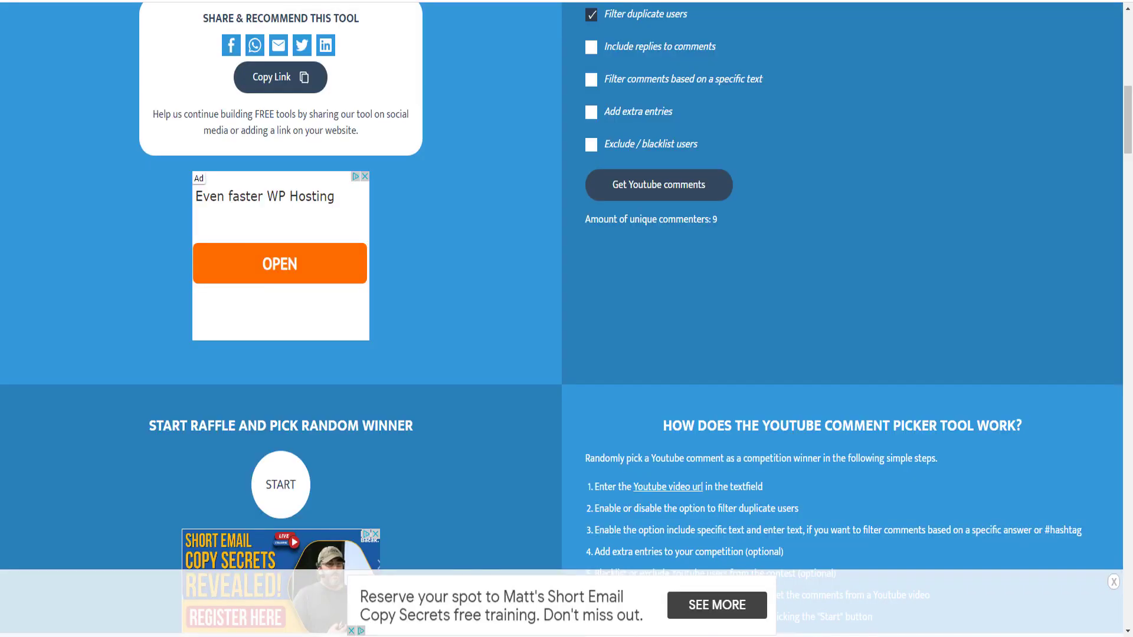
- Start the raffle to pick a random winner among the nine unique commenters
{"action": "left_click", "coordinate": [303, 484]}
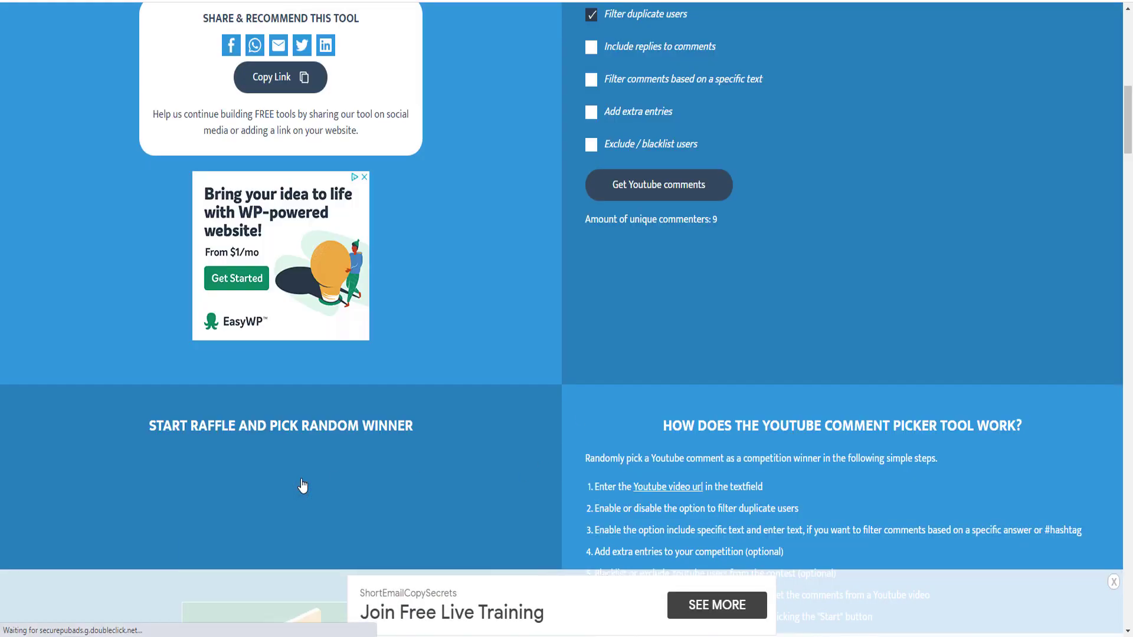
{"action": "scroll", "coordinate": [498, 298], "scroll_direction": "down", "scroll_amount": 1}
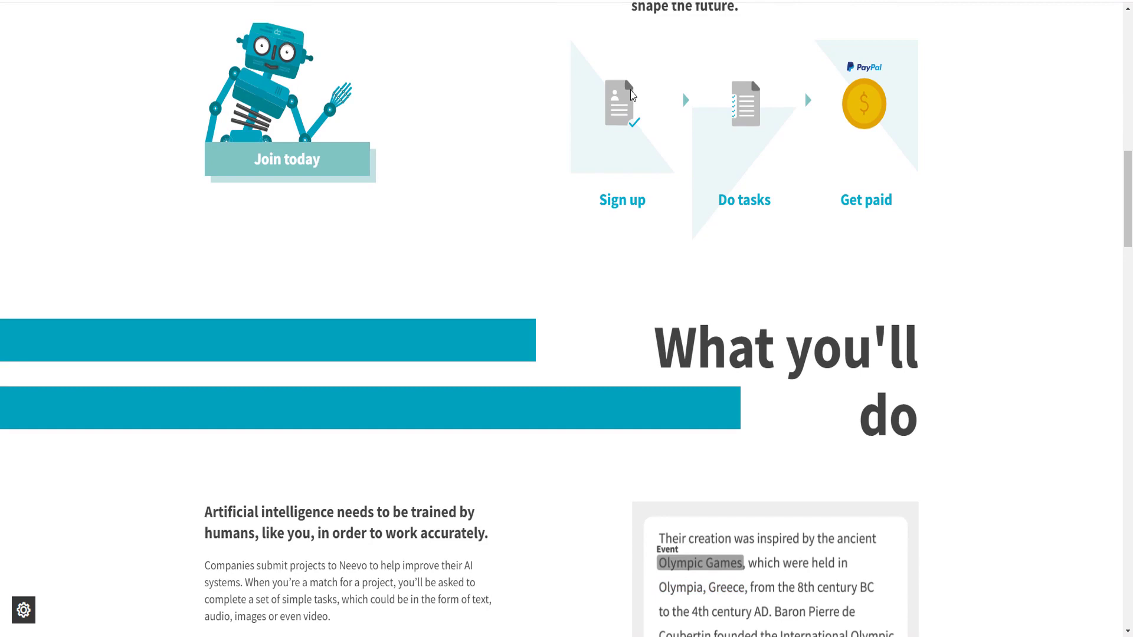
{"action": "scroll", "coordinate": [488, 379], "scroll_direction": "down", "scroll_amount": 3}
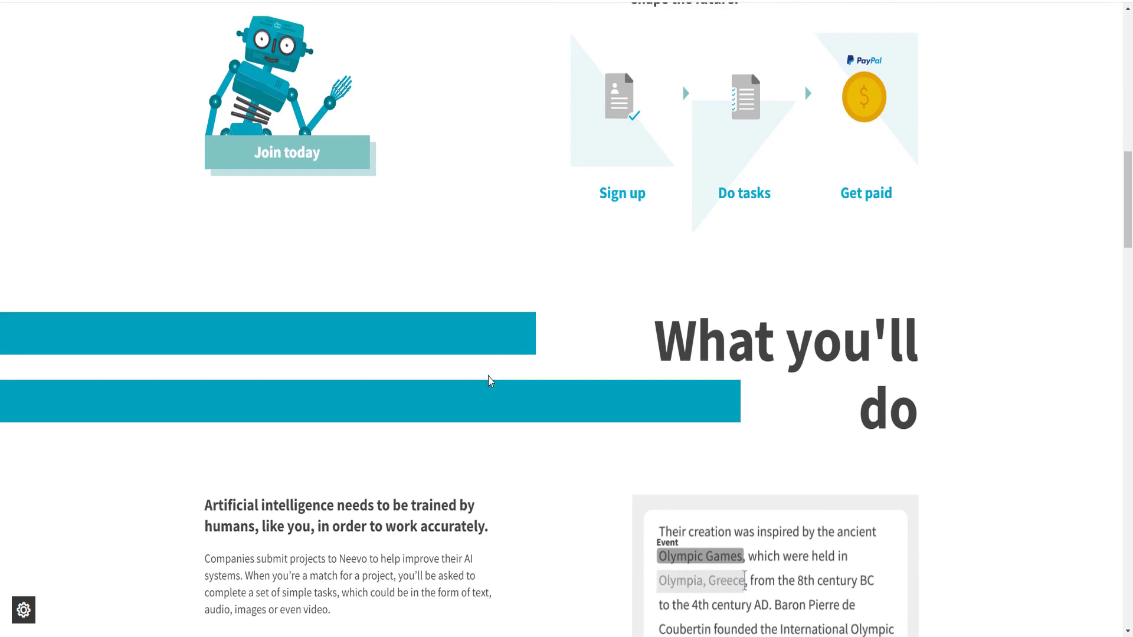
{"action": "scroll", "coordinate": [488, 376], "scroll_direction": "down", "scroll_amount": 3}
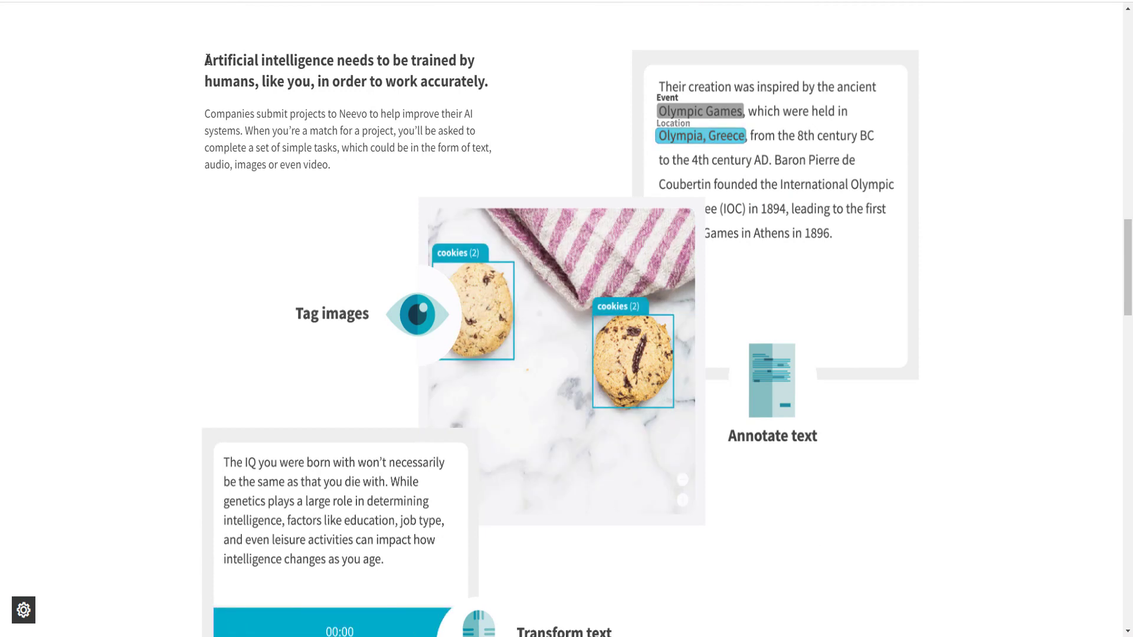
- Highlight 'Artificial intelligence' in the heading, then go to the FAQs from the footer
{"action": "left_click_drag", "start_coordinate": [204, 63], "coordinate": [335, 58]}
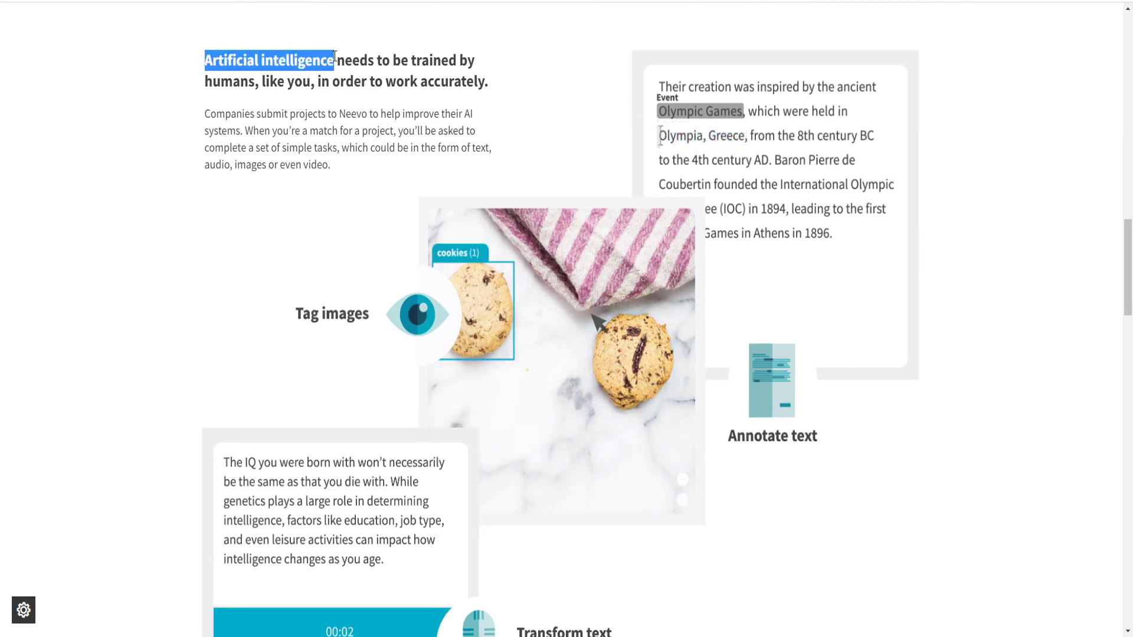
{"action": "left_click", "coordinate": [365, 64]}
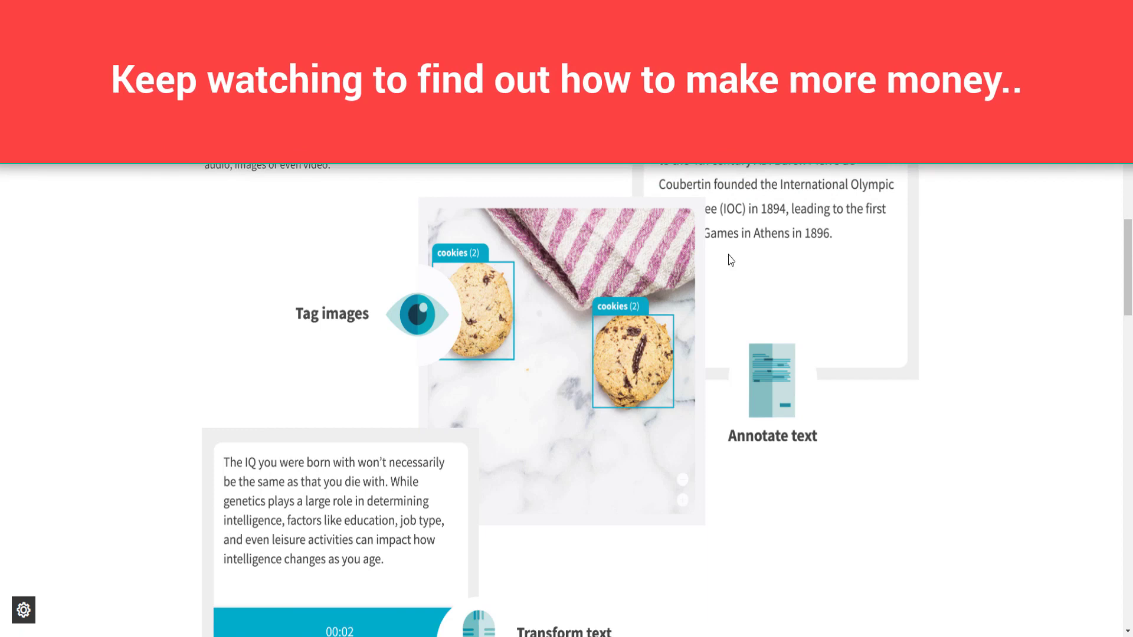
{"action": "scroll", "coordinate": [646, 439], "scroll_direction": "down", "scroll_amount": 1}
{"action": "scroll", "coordinate": [646, 439], "scroll_direction": "down", "scroll_amount": 2}
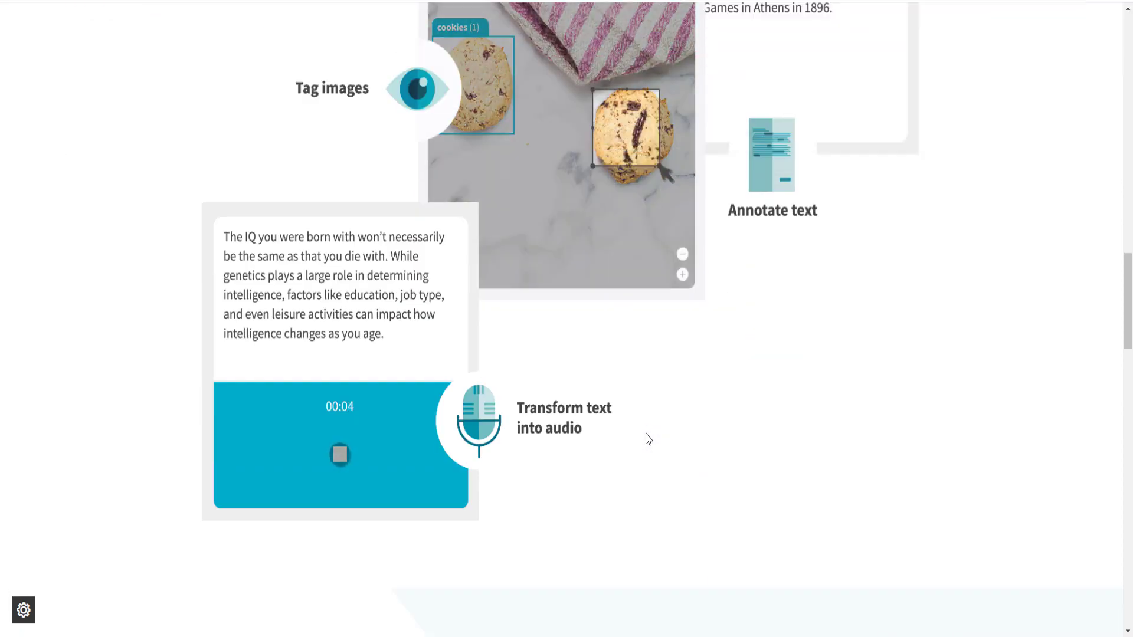
{"action": "scroll", "coordinate": [646, 438], "scroll_direction": "up", "scroll_amount": 3}
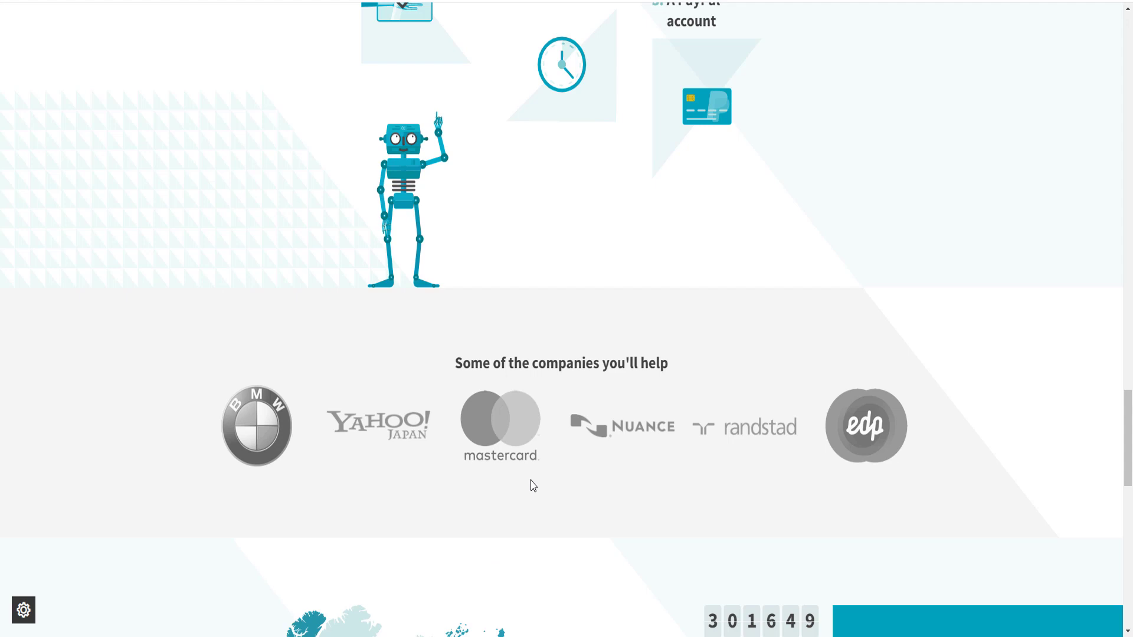
{"action": "scroll", "coordinate": [532, 485], "scroll_direction": "down", "scroll_amount": 1}
{"action": "scroll", "coordinate": [530, 484], "scroll_direction": "down", "scroll_amount": 1}
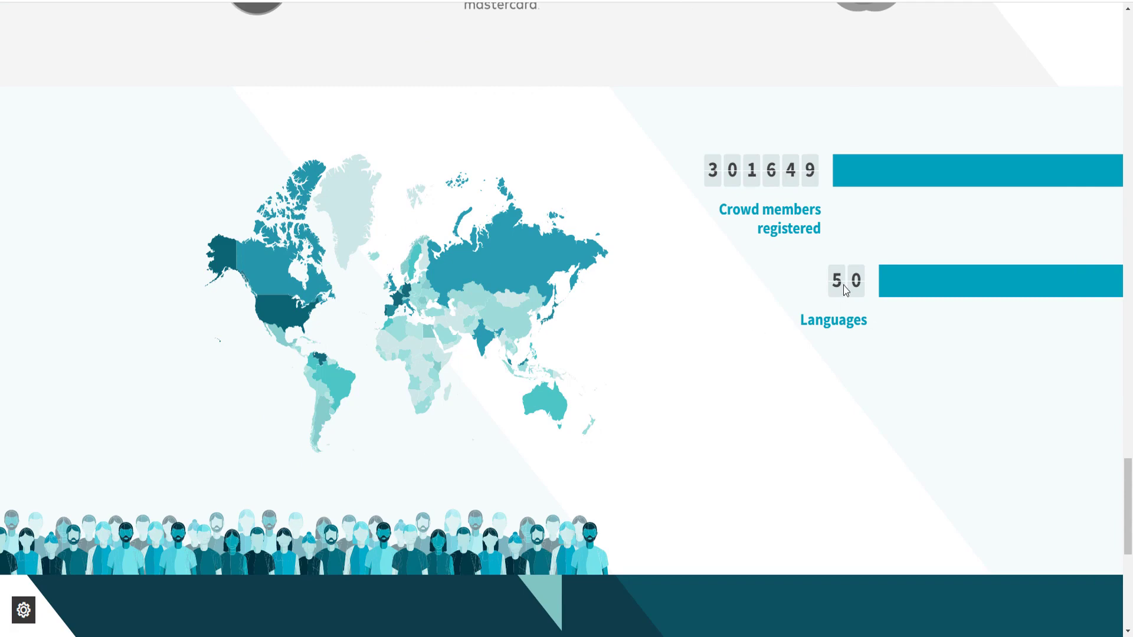
{"action": "scroll", "coordinate": [663, 420], "scroll_direction": "down", "scroll_amount": 1}
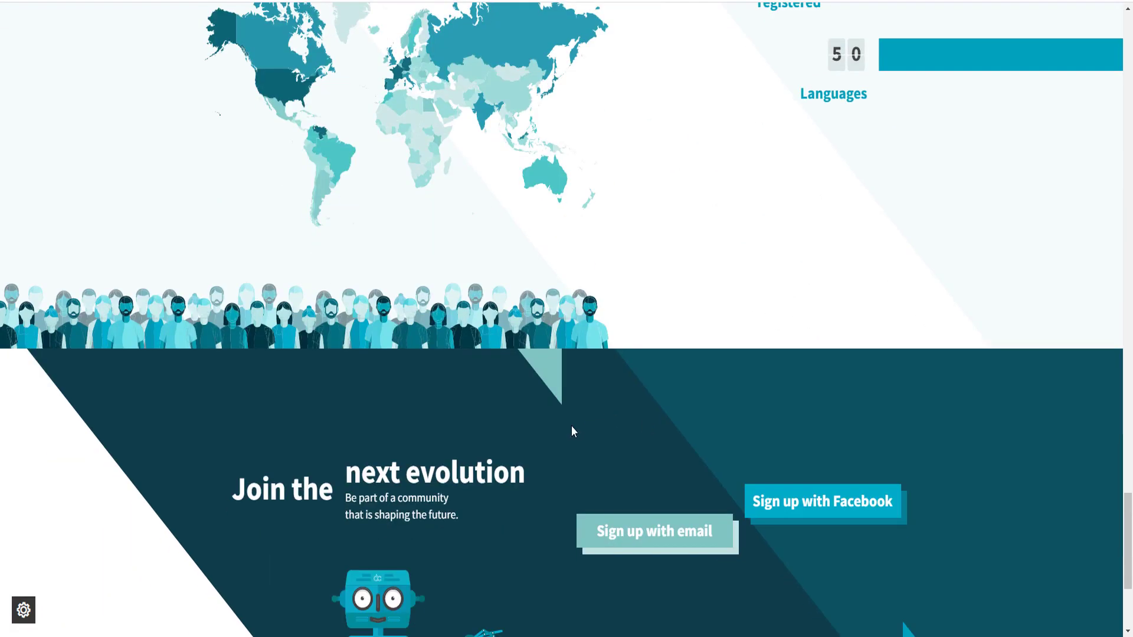
{"action": "scroll", "coordinate": [572, 432], "scroll_direction": "down", "scroll_amount": 1}
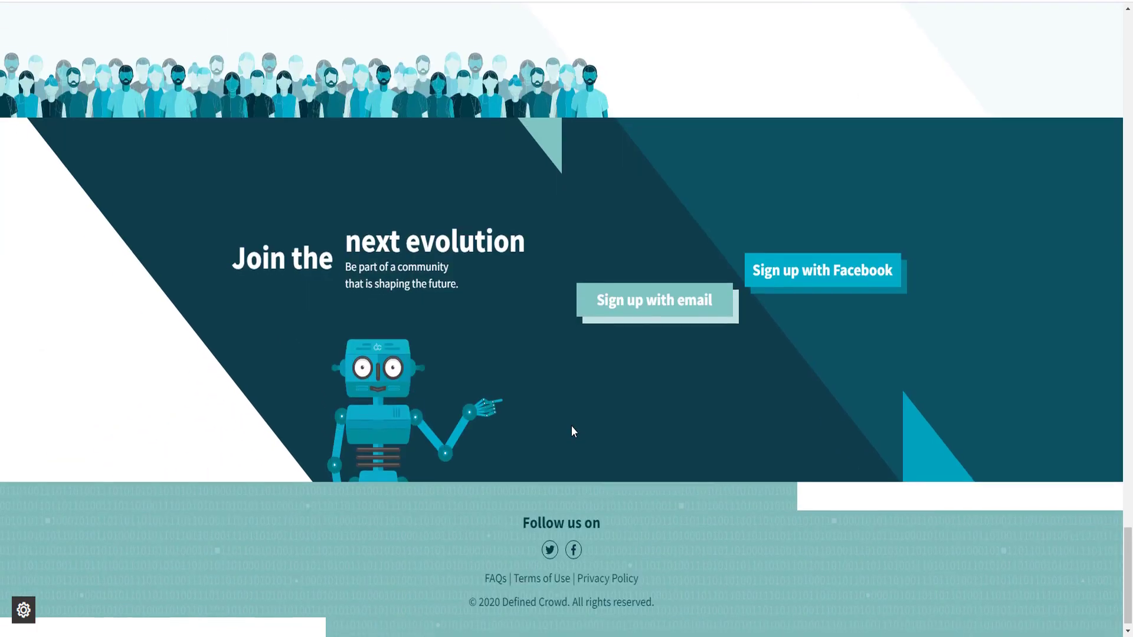
{"action": "left_click", "coordinate": [495, 570]}
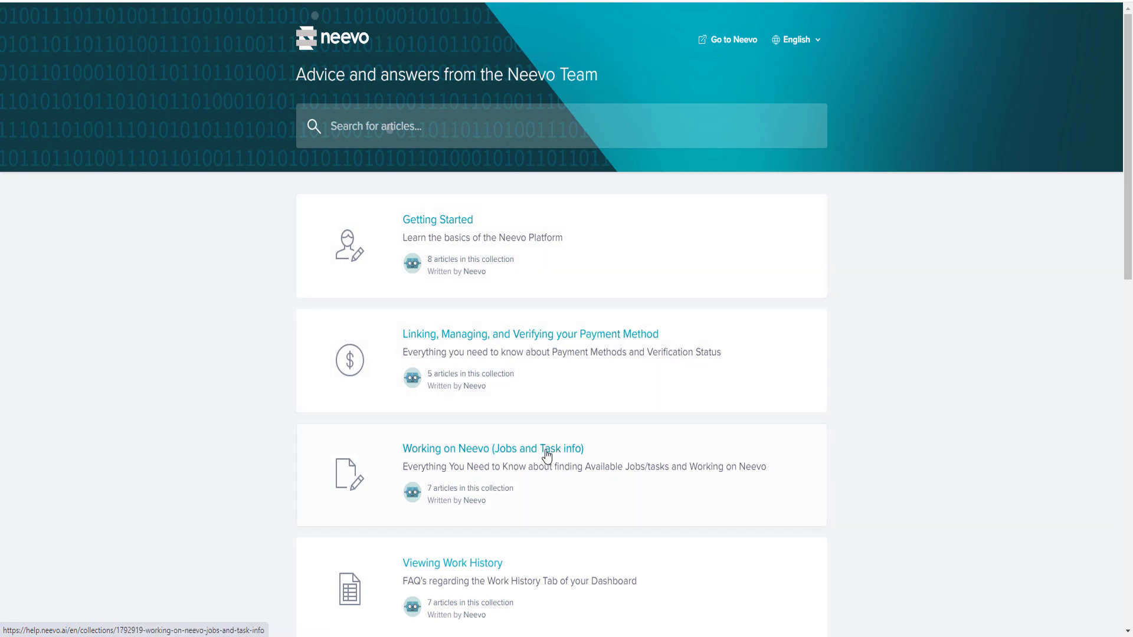
{"action": "scroll", "coordinate": [543, 456], "scroll_direction": "down", "scroll_amount": 3}
{"action": "scroll", "coordinate": [454, 476], "scroll_direction": "down", "scroll_amount": 5}
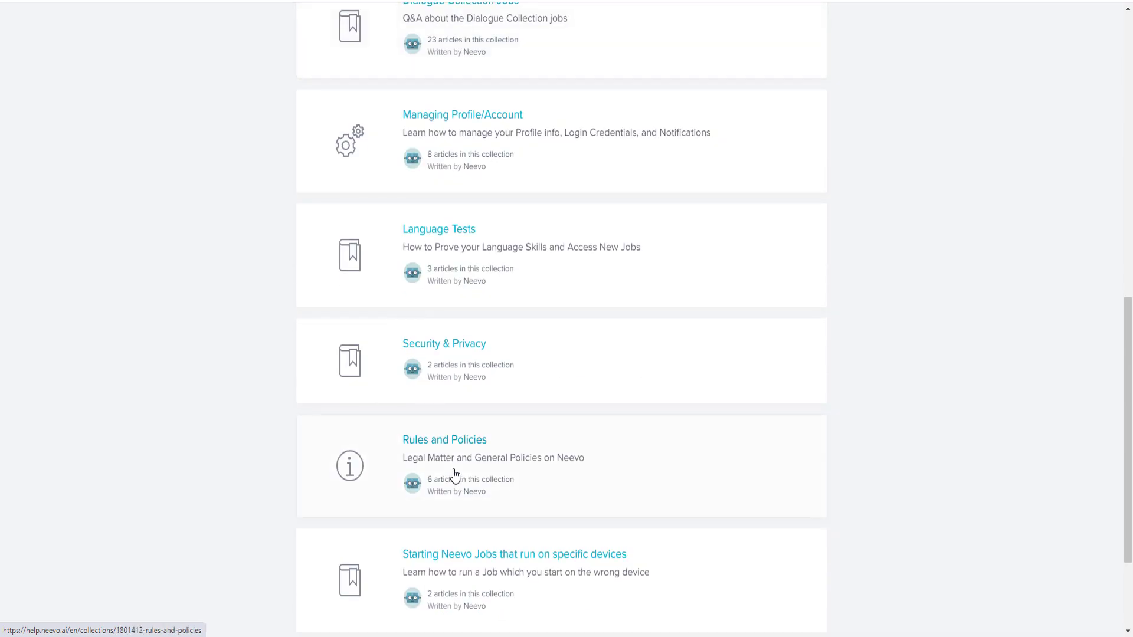
{"action": "scroll", "coordinate": [503, 407], "scroll_direction": "up", "scroll_amount": 1}
{"action": "scroll", "coordinate": [504, 407], "scroll_direction": "up", "scroll_amount": 7}
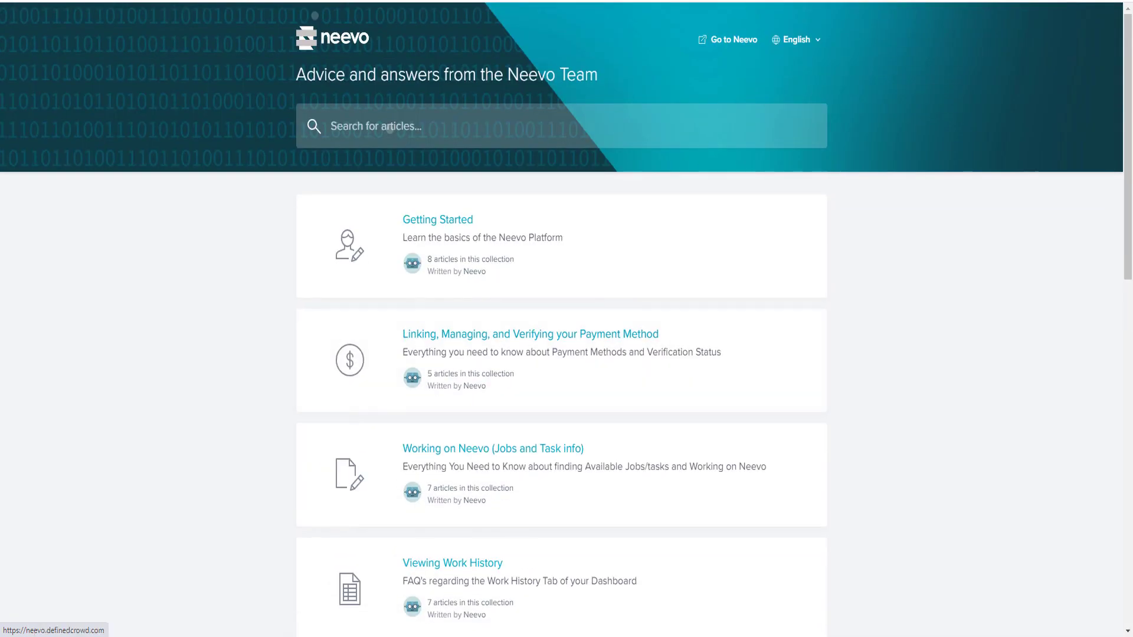
- Read 'What is Neevo Anyway?' under Getting Started, then the jobs and tasks article
{"action": "left_click", "coordinate": [337, 231]}
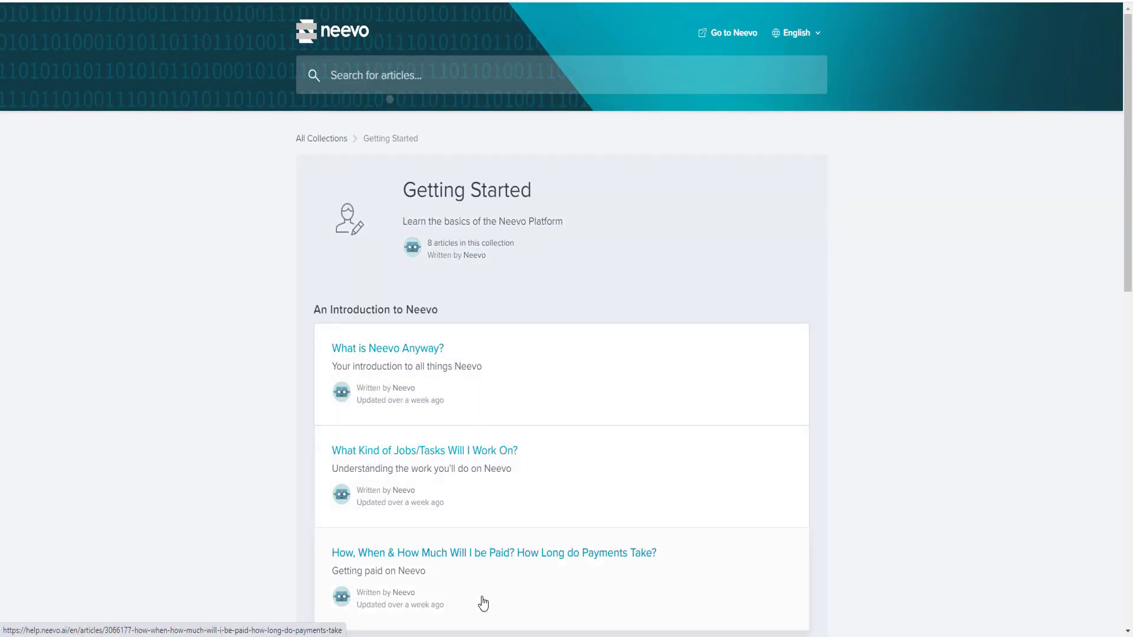
{"action": "left_click", "coordinate": [567, 355]}
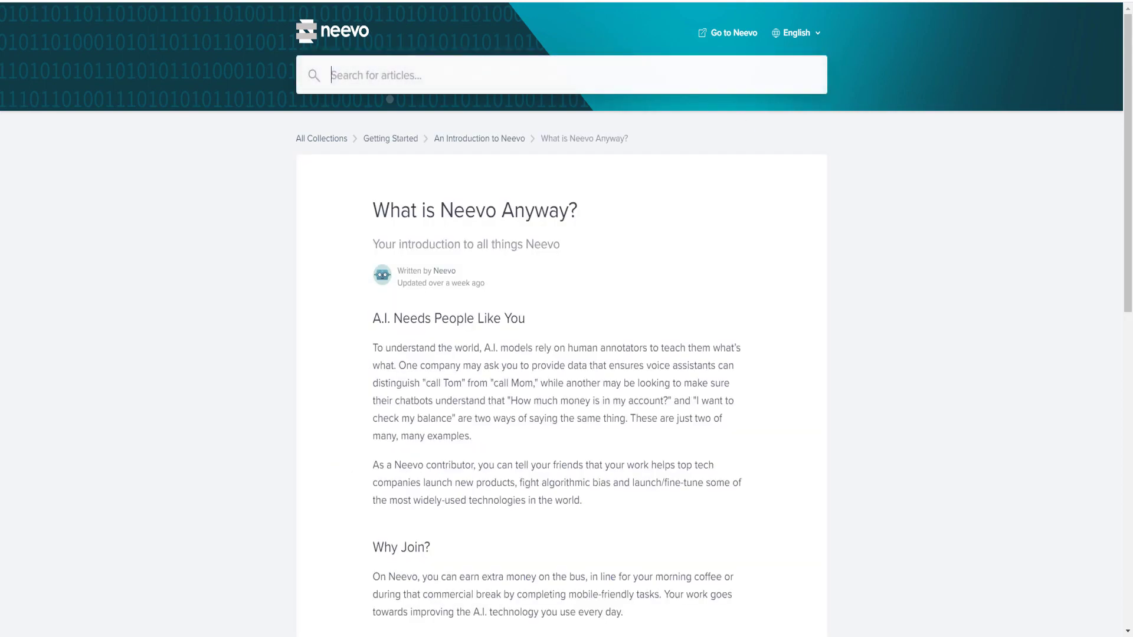
{"action": "scroll", "coordinate": [562, 276], "scroll_direction": "down", "scroll_amount": 3}
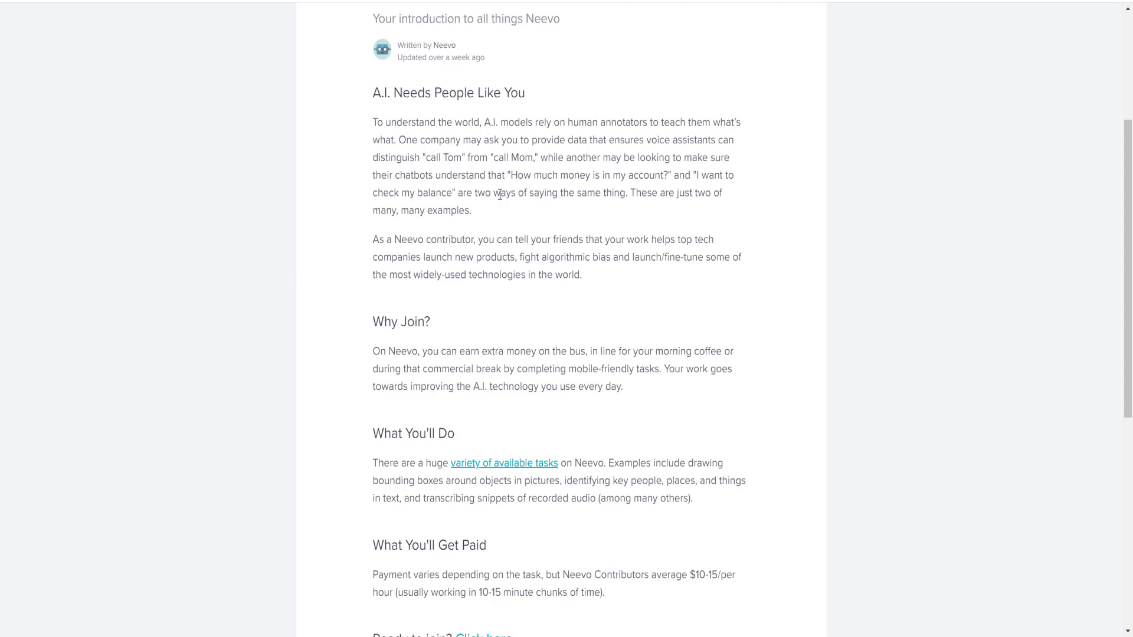
{"action": "scroll", "coordinate": [571, 398], "scroll_direction": "down", "scroll_amount": 3}
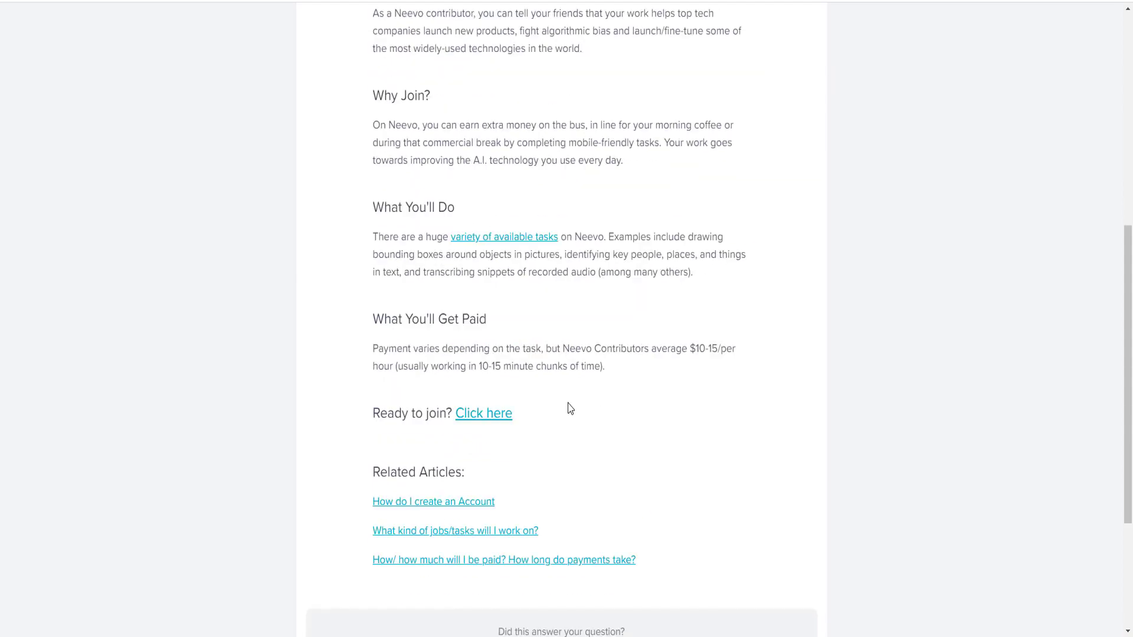
{"action": "left_click", "coordinate": [483, 506]}
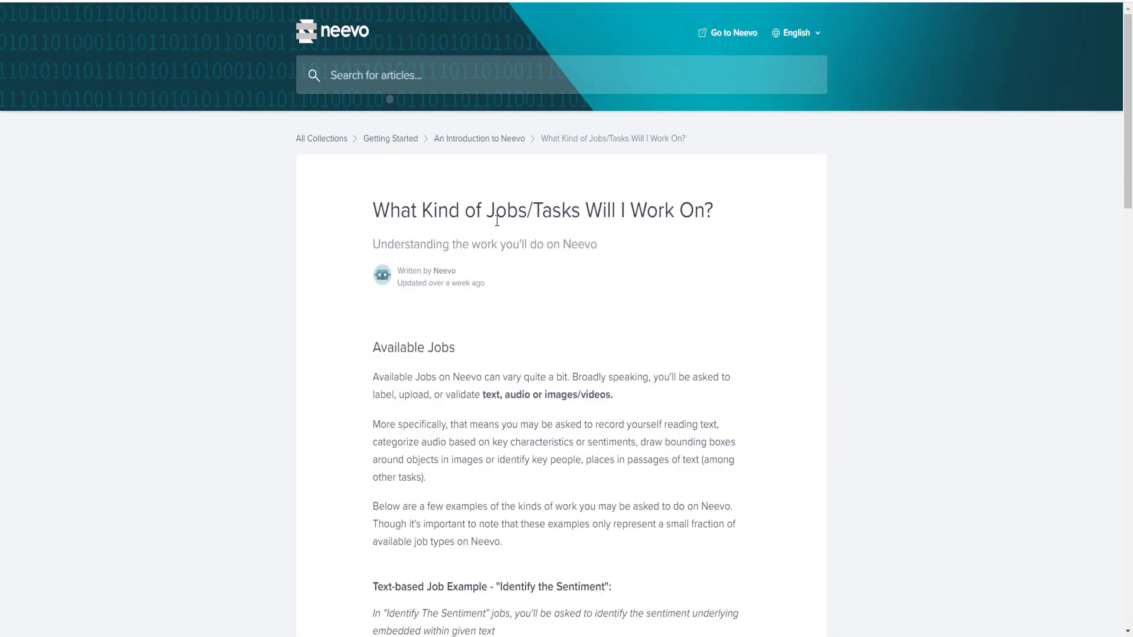
{"action": "scroll", "coordinate": [503, 236], "scroll_direction": "down", "scroll_amount": 1}
{"action": "scroll", "coordinate": [504, 235], "scroll_direction": "down", "scroll_amount": 5}
{"action": "scroll", "coordinate": [503, 236], "scroll_direction": "down", "scroll_amount": 2}
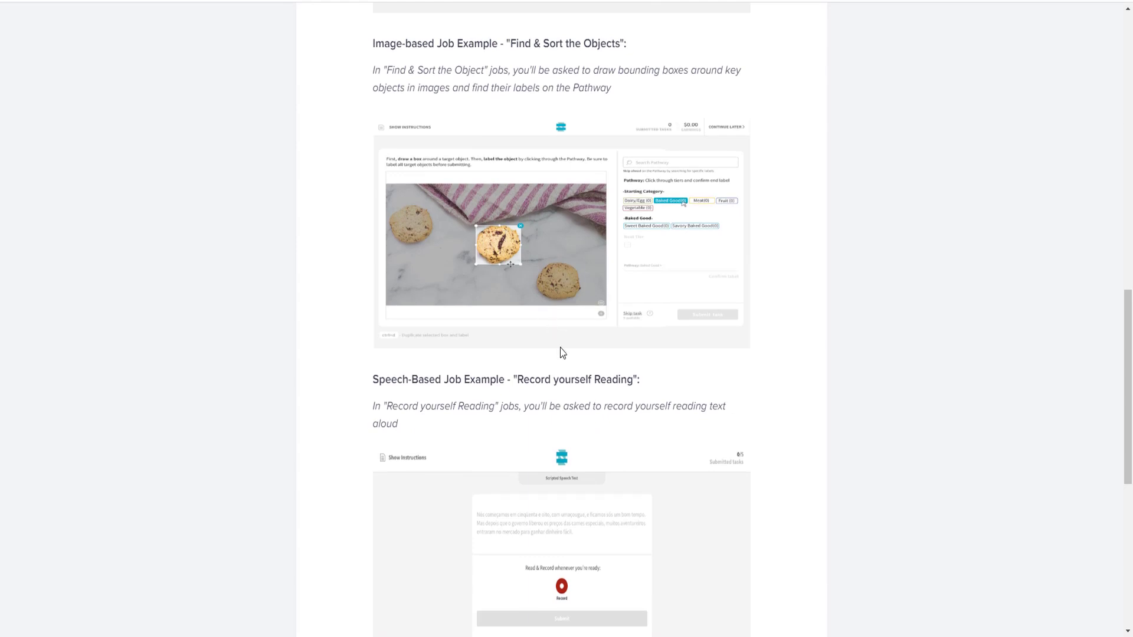
{"action": "scroll", "coordinate": [574, 381], "scroll_direction": "down", "scroll_amount": 2}
{"action": "scroll", "coordinate": [568, 379], "scroll_direction": "down", "scroll_amount": 2}
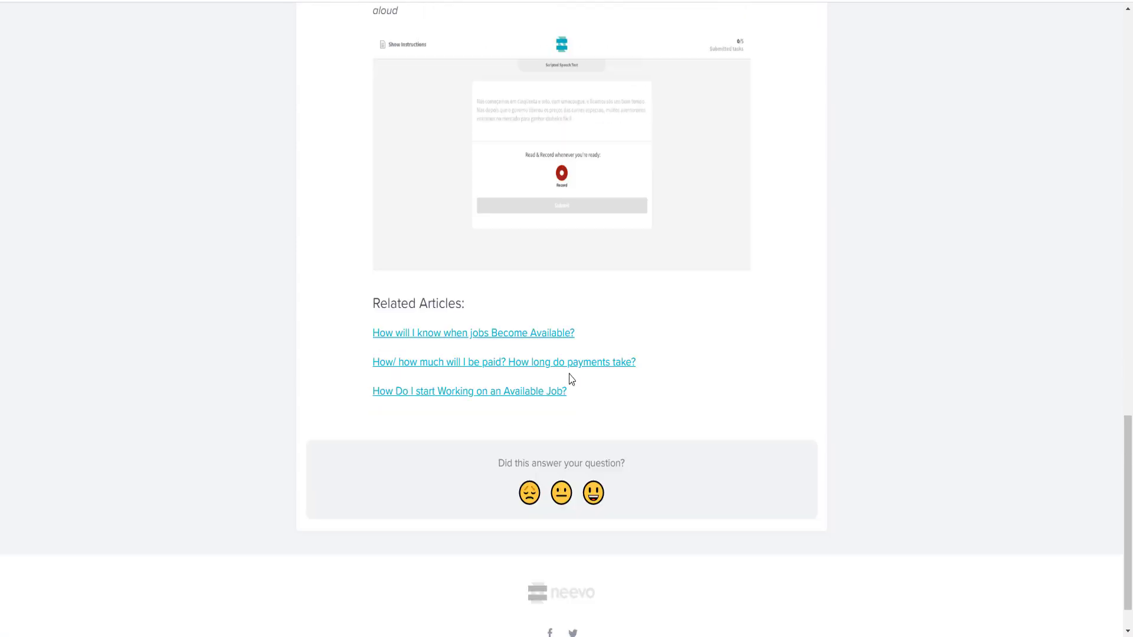
{"action": "left_click", "coordinate": [424, 323]}
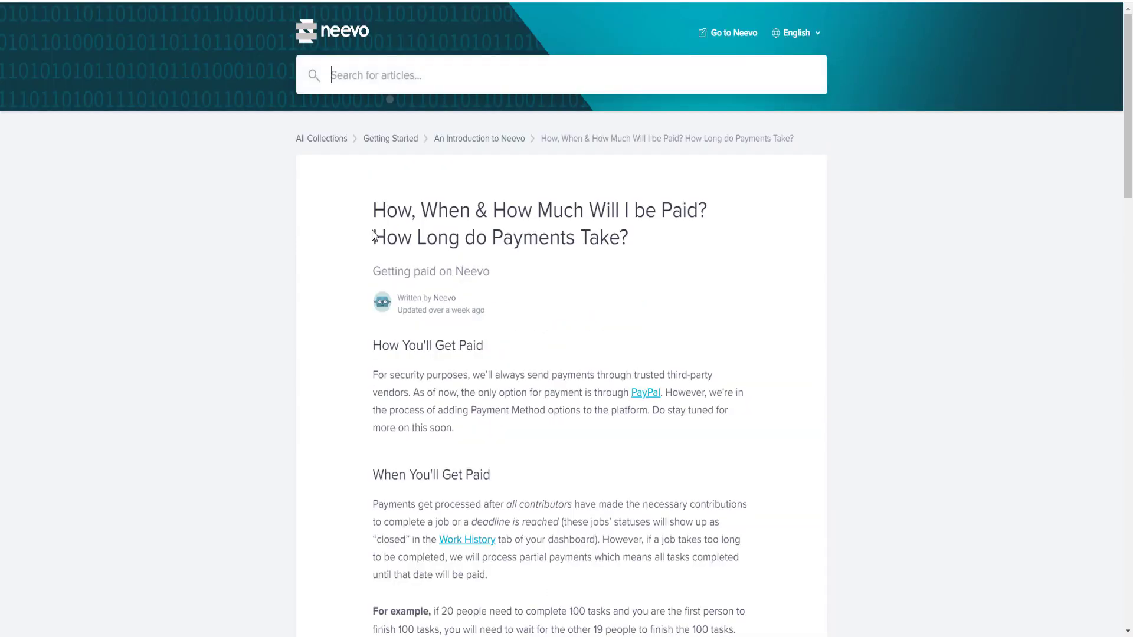
{"action": "scroll", "coordinate": [498, 308], "scroll_direction": "down", "scroll_amount": 2}
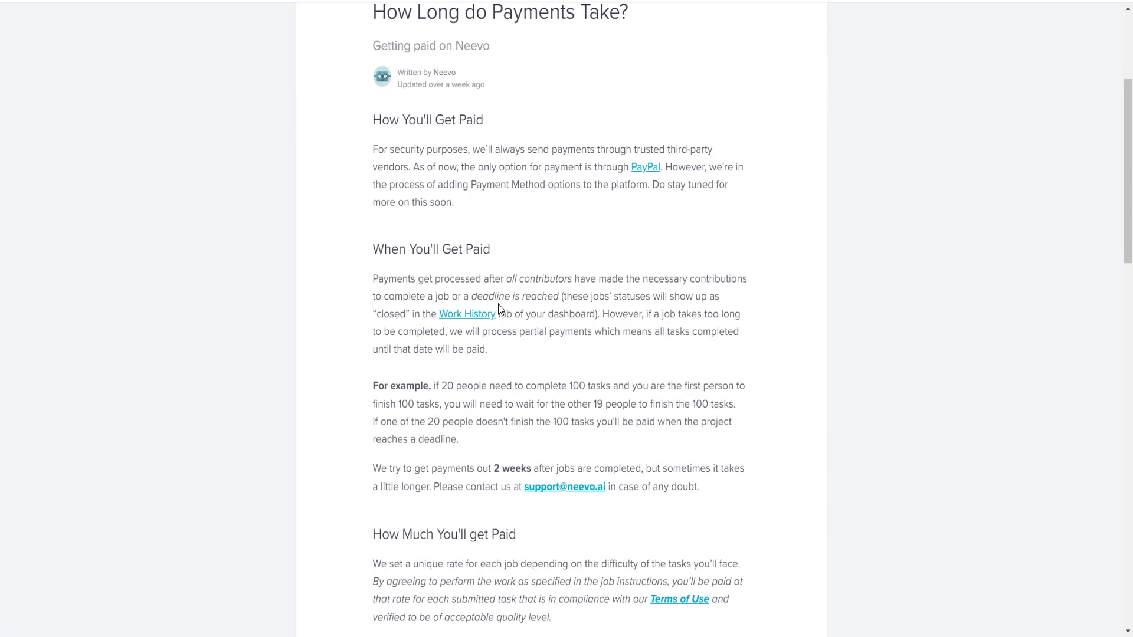
{"action": "left_click_drag", "start_coordinate": [428, 153], "coordinate": [717, 159]}
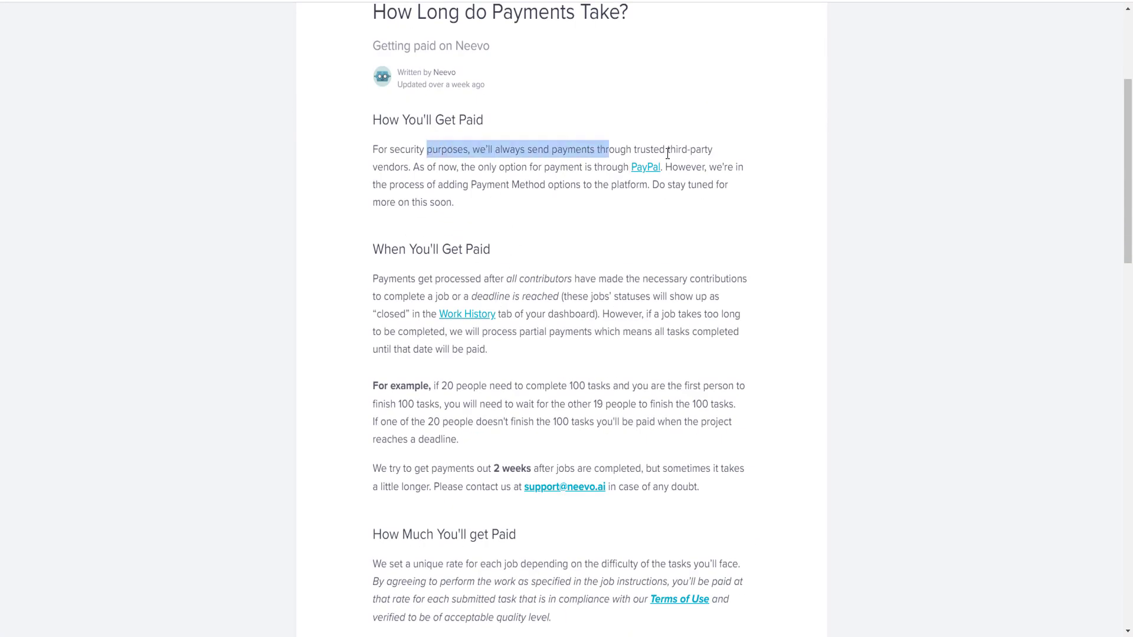
{"action": "left_click", "coordinate": [725, 160]}
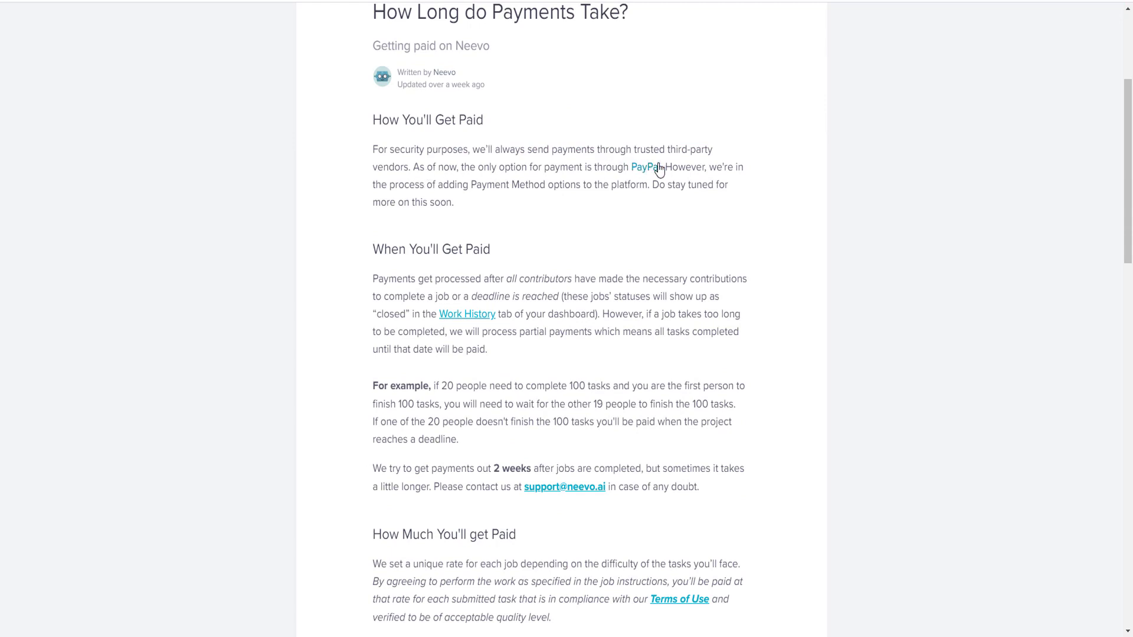
{"action": "scroll", "coordinate": [543, 236], "scroll_direction": "down", "scroll_amount": 3}
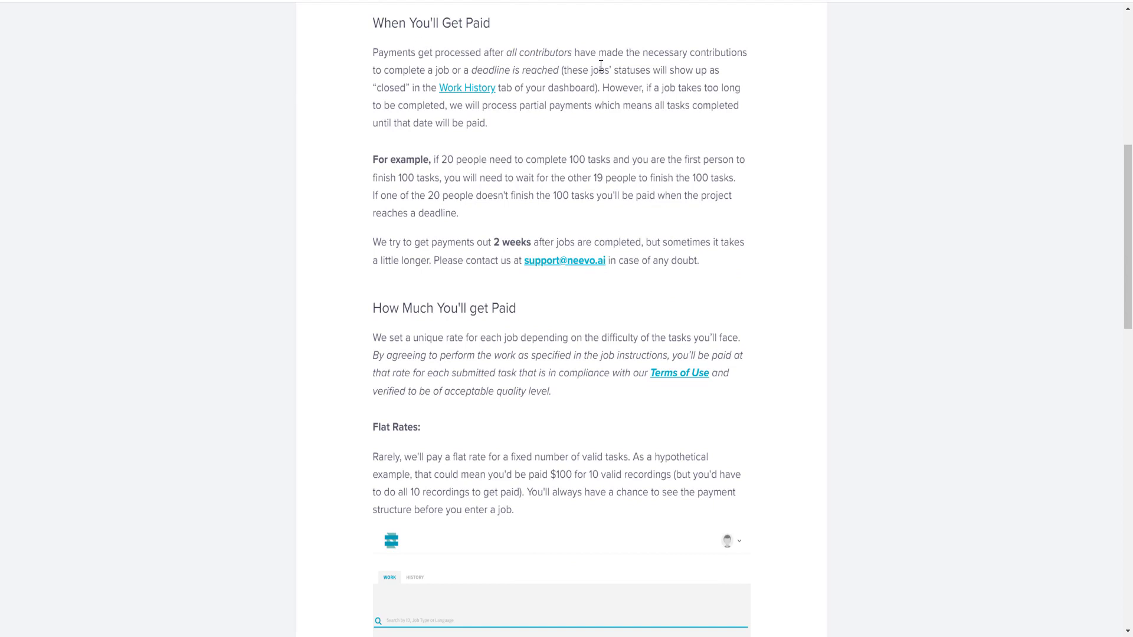
{"action": "scroll", "coordinate": [594, 334], "scroll_direction": "down", "scroll_amount": 3}
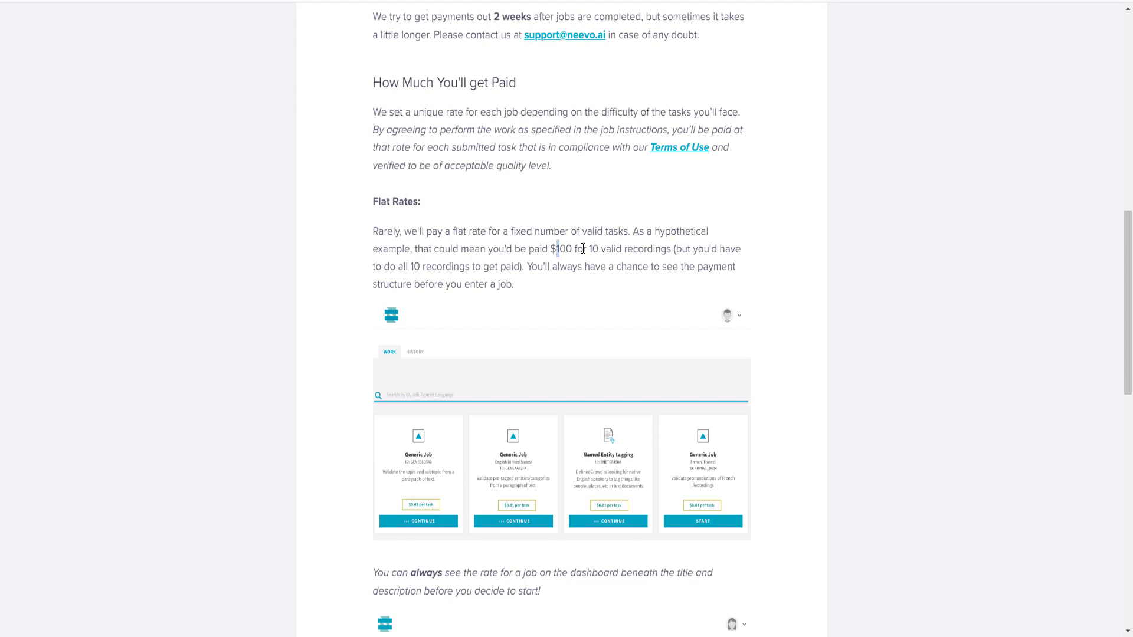
{"action": "left_click_drag", "start_coordinate": [584, 248], "coordinate": [744, 269]}
{"action": "left_click", "coordinate": [738, 271]}
{"action": "left_click_drag", "start_coordinate": [402, 267], "coordinate": [512, 282]}
{"action": "scroll", "coordinate": [620, 301], "scroll_direction": "down", "scroll_amount": 3}
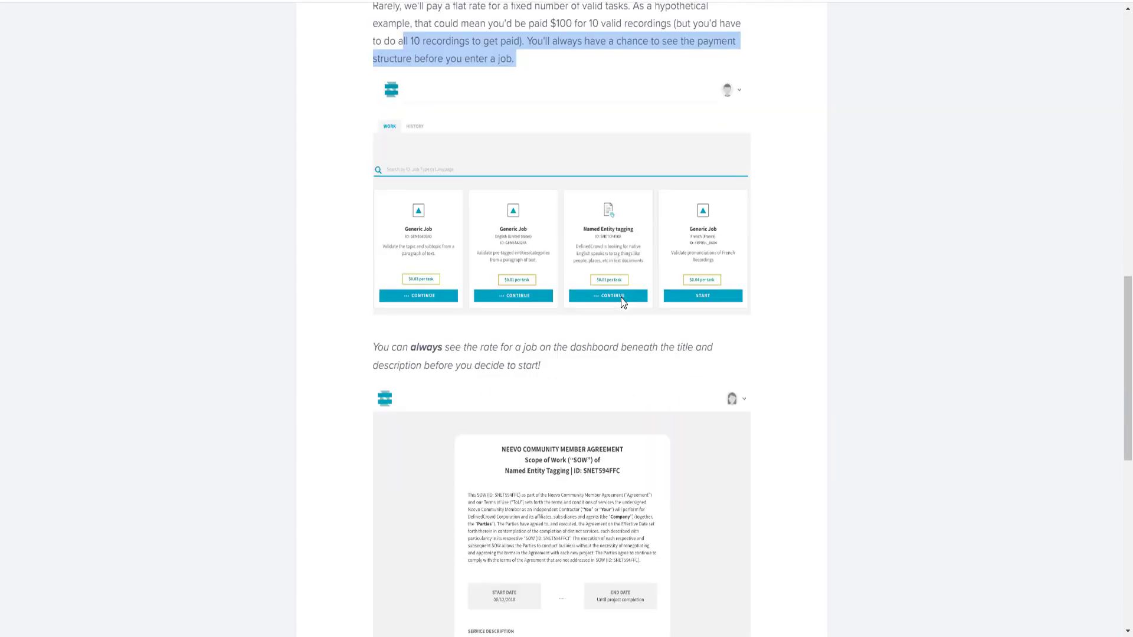
{"action": "scroll", "coordinate": [565, 337], "scroll_direction": "up", "scroll_amount": 1}
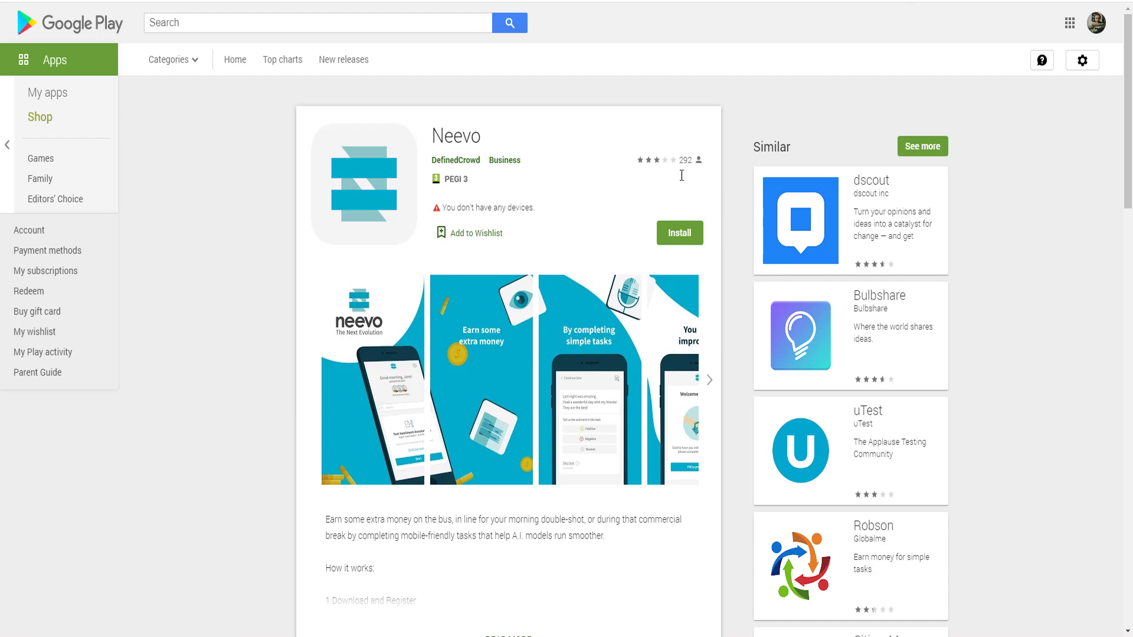
{"action": "scroll", "coordinate": [465, 207], "scroll_direction": "down", "scroll_amount": 3}
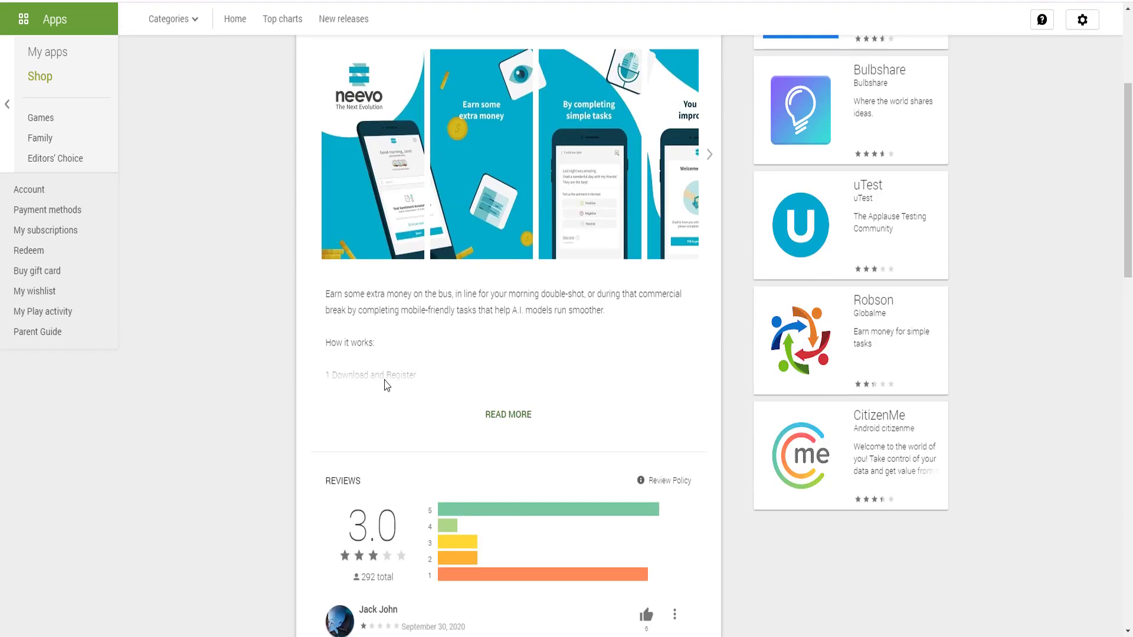
- Expand Neevo's Play Store description, highlighting the task-completion step and the work-usage paragraph
{"action": "left_click", "coordinate": [514, 414]}
{"action": "scroll", "coordinate": [535, 388], "scroll_direction": "up", "scroll_amount": 3}
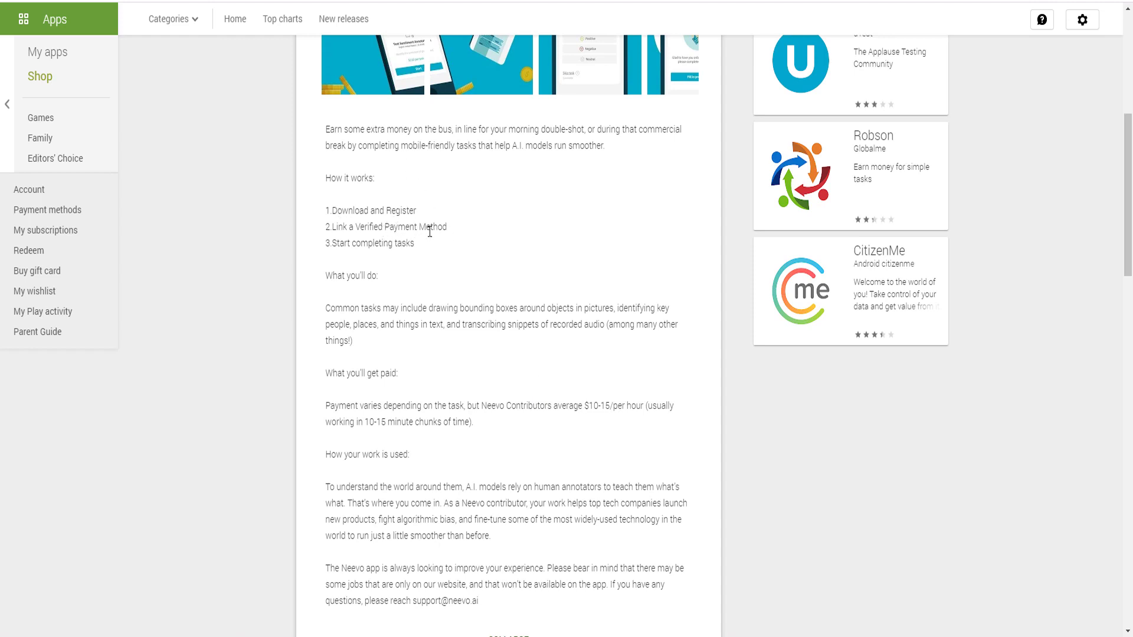
{"action": "left_click_drag", "start_coordinate": [361, 243], "coordinate": [426, 247]}
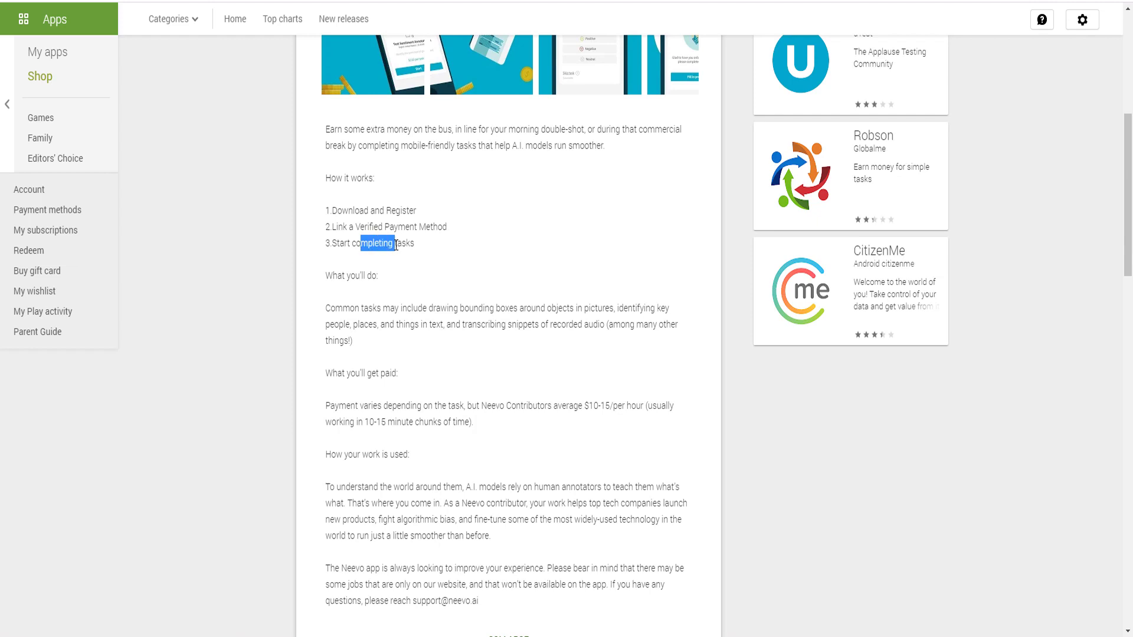
{"action": "left_click", "coordinate": [426, 248]}
{"action": "scroll", "coordinate": [407, 371], "scroll_direction": "down", "scroll_amount": 3}
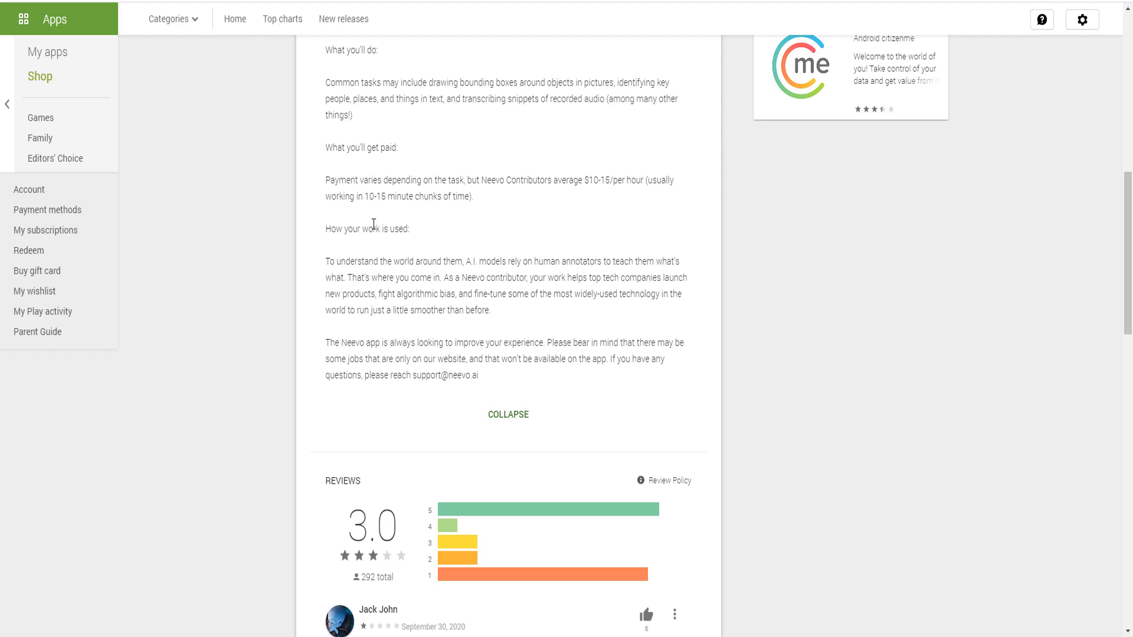
{"action": "left_click_drag", "start_coordinate": [374, 225], "coordinate": [539, 314]}
{"action": "left_click", "coordinate": [538, 315]}
{"action": "scroll", "coordinate": [381, 272], "scroll_direction": "up", "scroll_amount": 10}
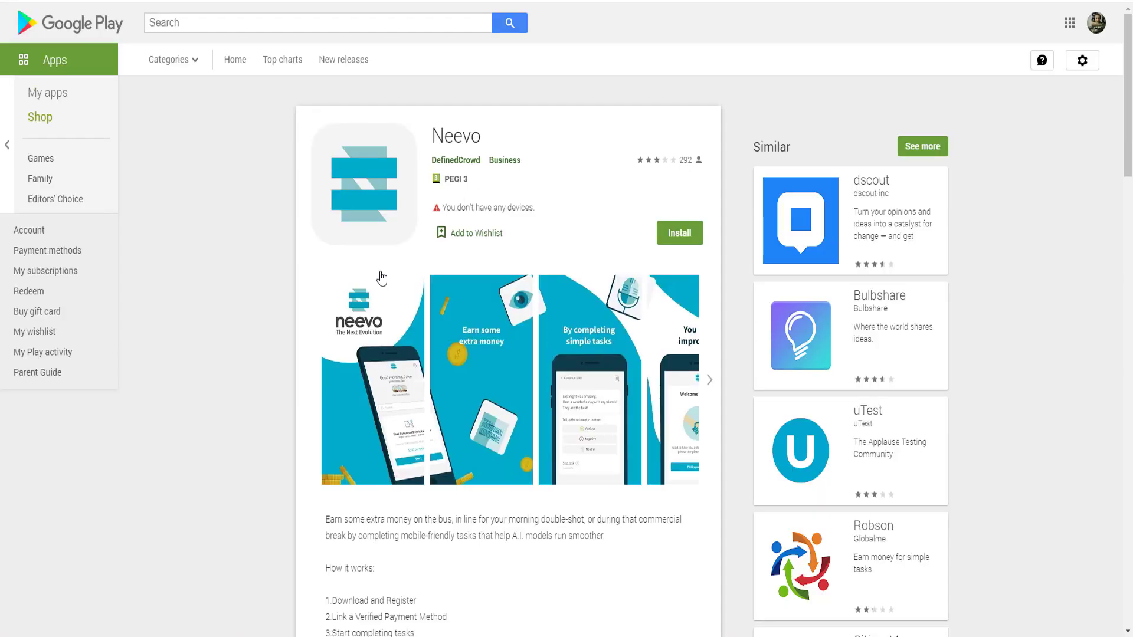